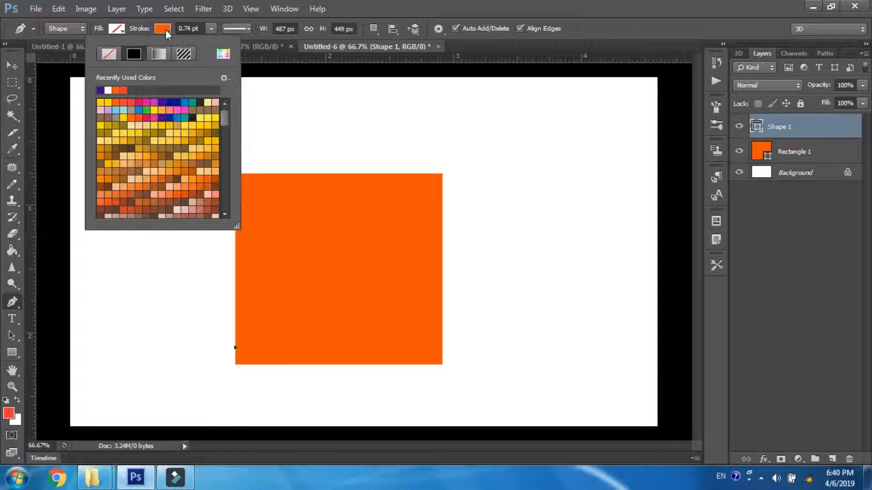
Step: Draw an inverted-V shape about 485 by 444 px over the orange square with the Pen tool, using purple for stroke and fill
{"action": "left_click", "coordinate": [100, 90]}
{"action": "left_click", "coordinate": [333, 174]}
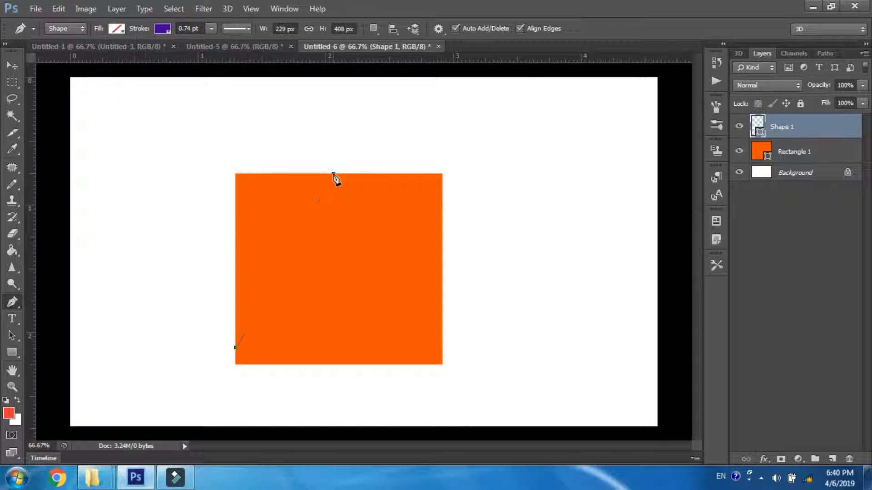
{"action": "left_click", "coordinate": [441, 348]}
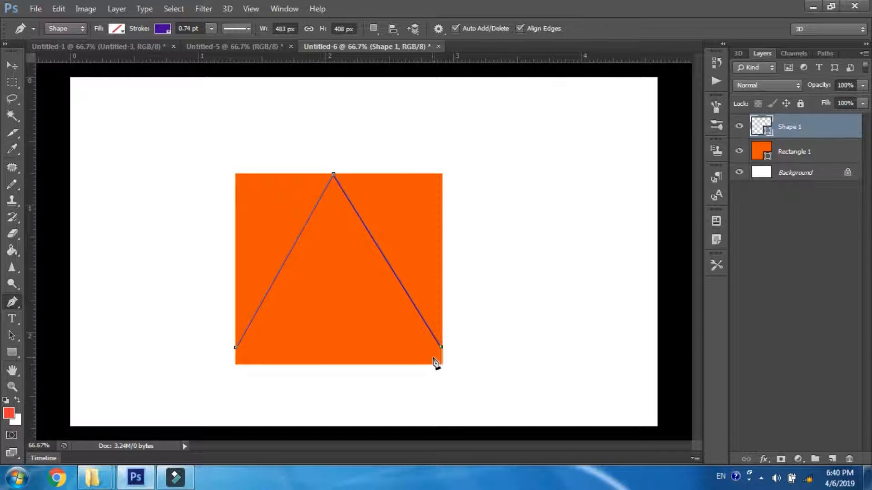
{"action": "left_click", "coordinate": [334, 221]}
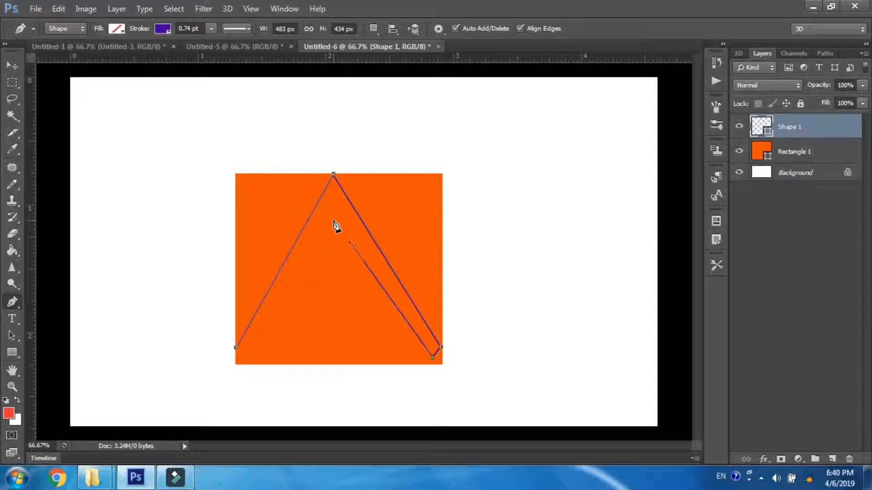
{"action": "left_click", "coordinate": [244, 362]}
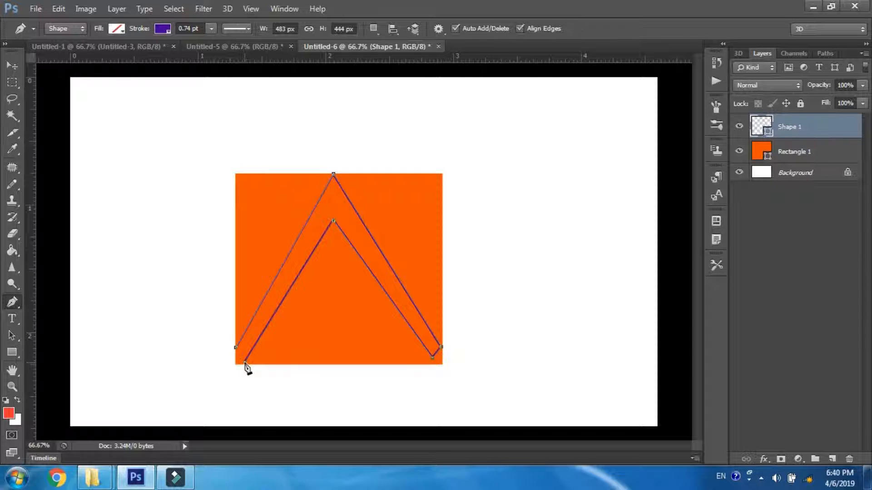
{"action": "left_click", "coordinate": [236, 355]}
{"action": "left_click", "coordinate": [117, 29]}
{"action": "left_click", "coordinate": [54, 89]}
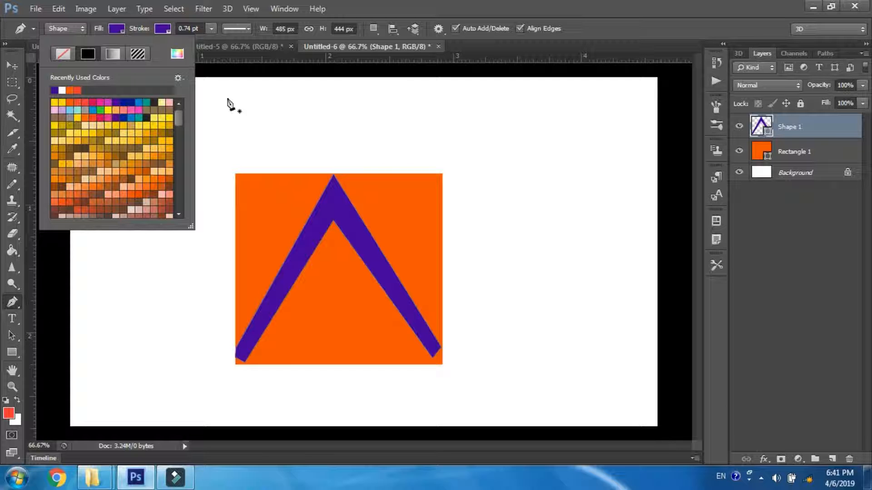
Step: Move the Shape 1 and Rectangle 1 layers together to the right side of the canvas
{"action": "left_click", "coordinate": [813, 155], "text": "shift"}
{"action": "key", "text": "ctrl+t"}
{"action": "left_click_drag", "start_coordinate": [364, 253], "coordinate": [515, 245]}
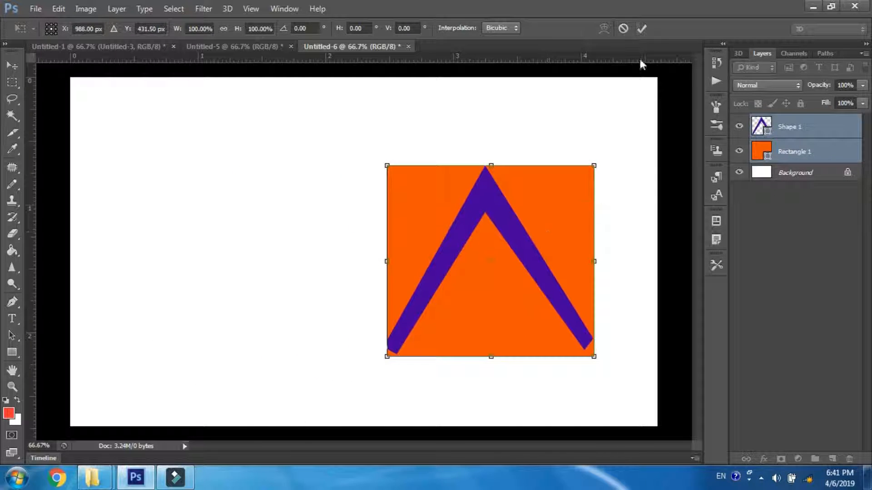
{"action": "left_click", "coordinate": [641, 28]}
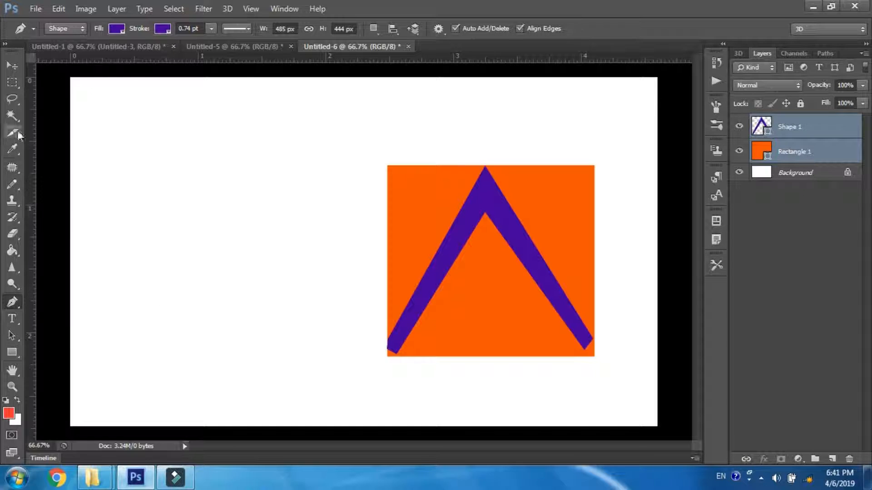
Step: Switch to the Polygonal Lasso tool and convert the Rectangle 1 layer to a smart object
{"action": "right_click", "coordinate": [13, 96]}
{"action": "left_click", "coordinate": [55, 105]}
{"action": "left_click", "coordinate": [811, 155]}
{"action": "right_click", "coordinate": [810, 154]}
{"action": "left_click", "coordinate": [578, 167]}
Step: Select the triangular orange area between the purple legs, closing the selection along the square's bottom edge
{"action": "left_click", "coordinate": [396, 354]}
{"action": "left_click", "coordinate": [484, 214]}
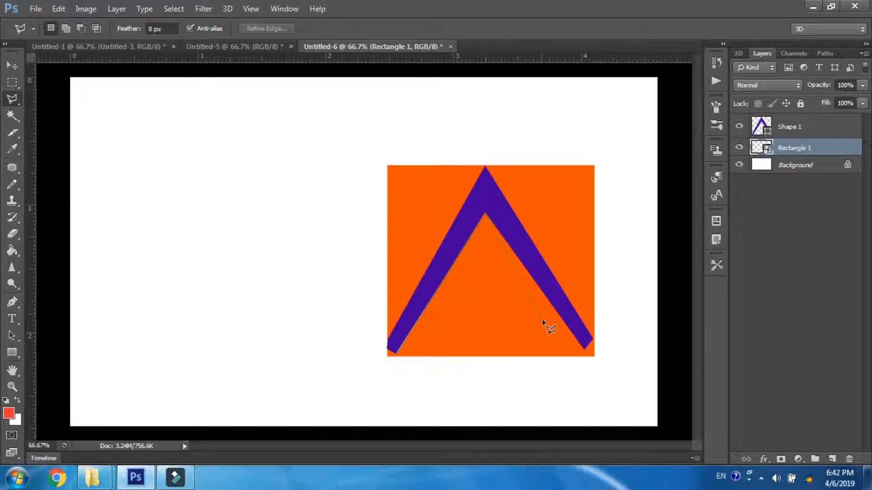
{"action": "left_click", "coordinate": [592, 355]}
{"action": "left_click", "coordinate": [395, 358]}
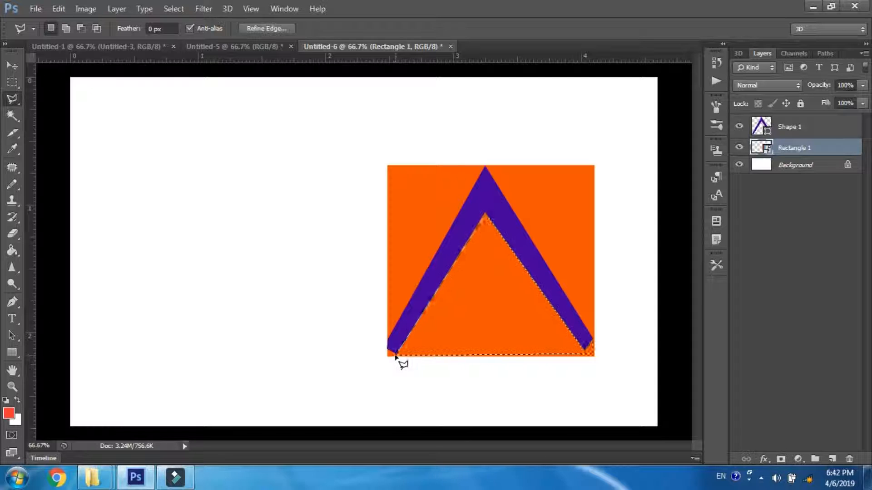
Step: Invert the triangular selection and copy the selected part of Rectangle 1 to a new layer
{"action": "right_click", "coordinate": [471, 310]}
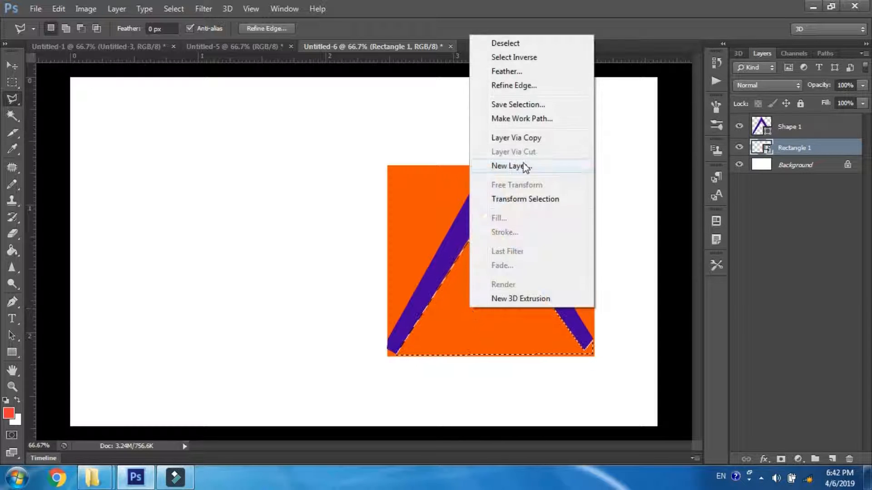
{"action": "left_click", "coordinate": [537, 58]}
{"action": "right_click", "coordinate": [485, 192]}
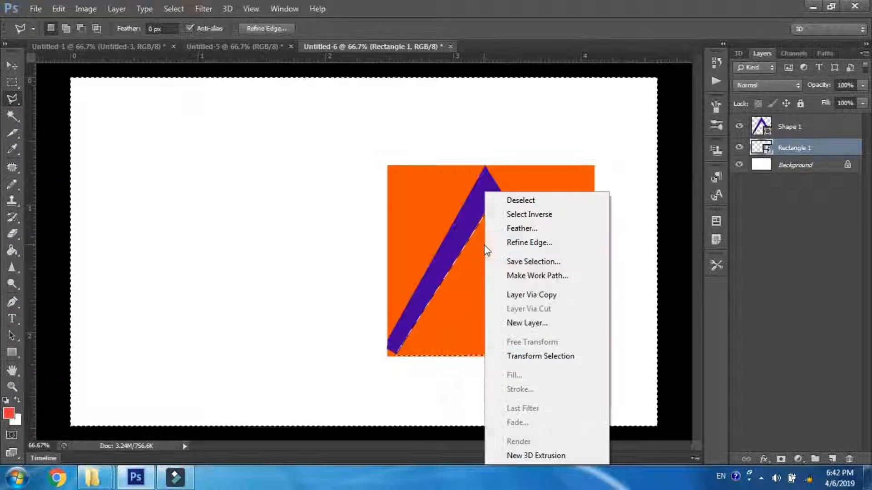
{"action": "left_click", "coordinate": [520, 268]}
{"action": "left_click", "coordinate": [542, 129]}
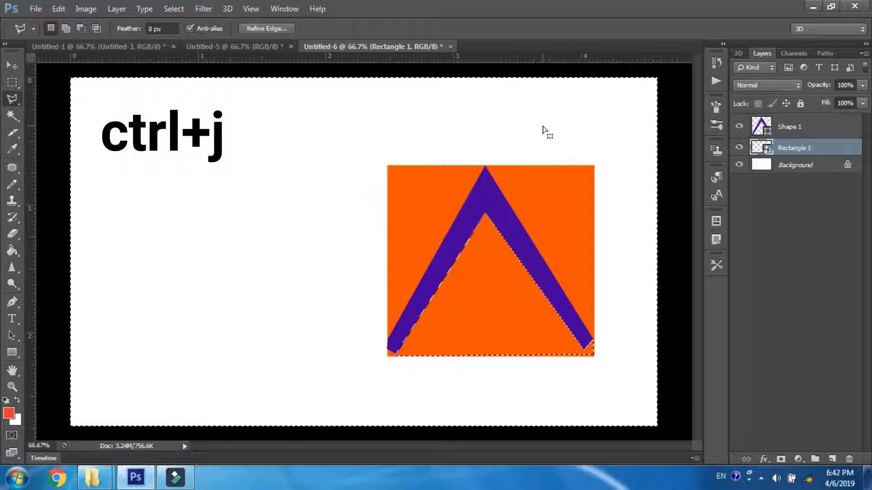
{"action": "key", "text": "ctrl+j"}
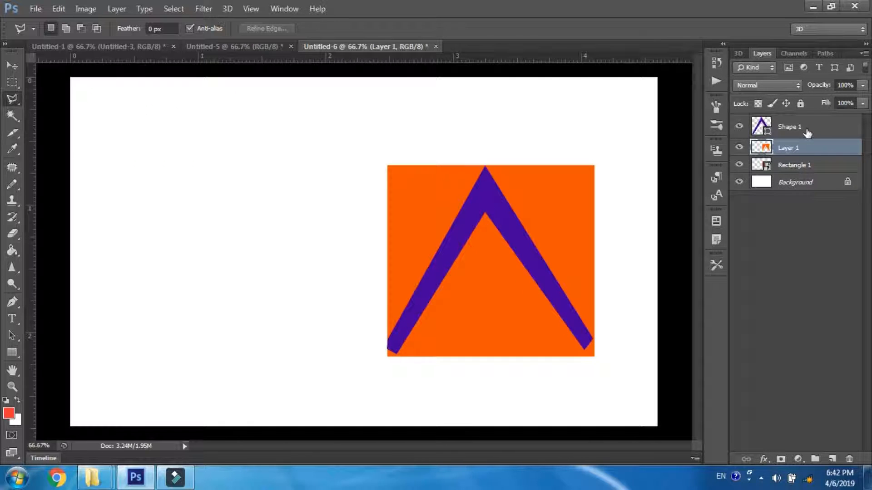
Step: Hide and delete the Rectangle 1 layer, leaving the cut-out copy as the active layer
{"action": "left_click", "coordinate": [807, 166]}
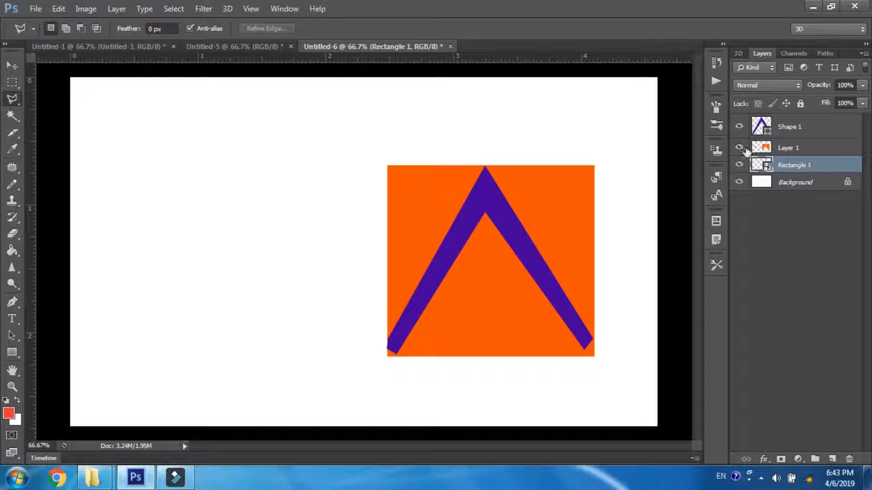
{"action": "left_click", "coordinate": [813, 147]}
{"action": "left_click", "coordinate": [739, 166]}
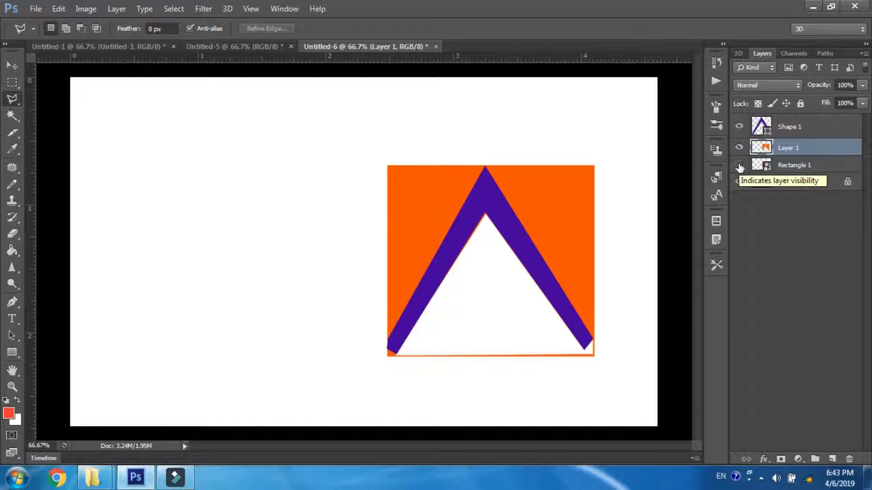
{"action": "left_click", "coordinate": [799, 166]}
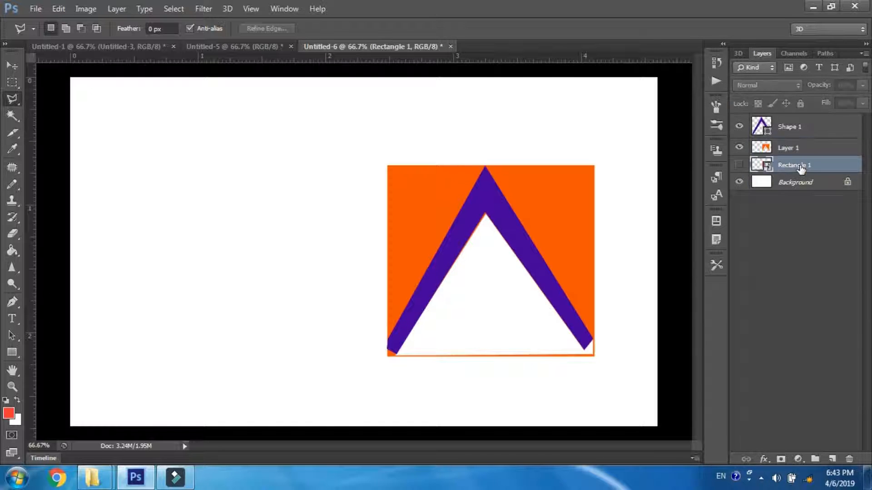
{"action": "key", "text": "Delete"}
{"action": "left_click", "coordinate": [816, 150]}
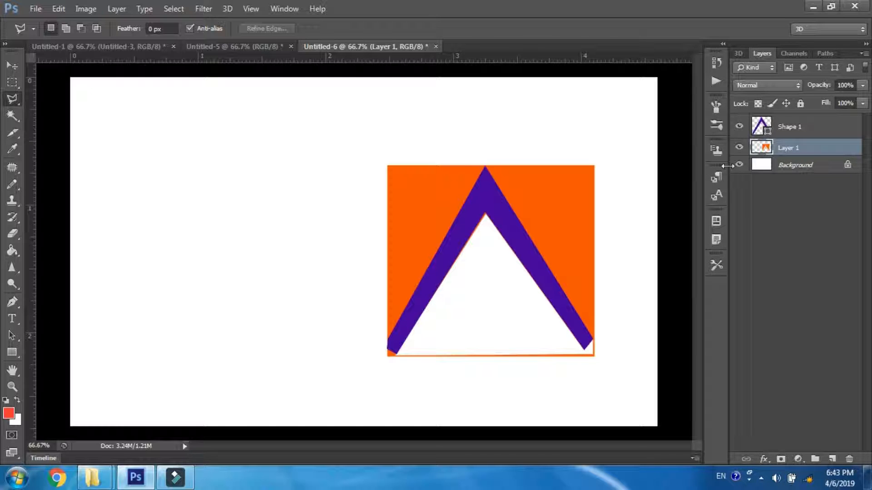
Step: Erase the leftover orange strip along the bottom edge of Layer 1
{"action": "left_click", "coordinate": [14, 230]}
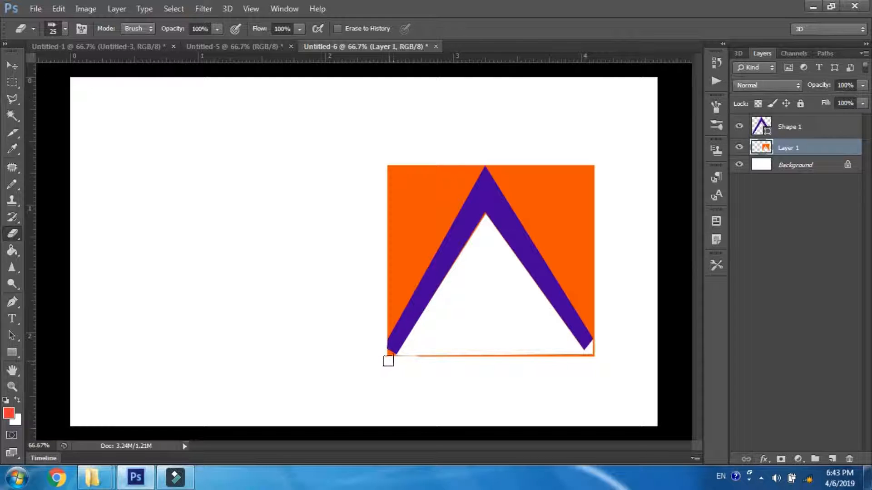
{"action": "mouse_move", "coordinate": [390, 359]}
{"action": "left_mouse_down"}
{"action": "mouse_move", "coordinate": [517, 345]}
{"action": "mouse_move", "coordinate": [434, 353]}
{"action": "mouse_move", "coordinate": [604, 356]}
{"action": "mouse_move", "coordinate": [537, 360]}
{"action": "mouse_move", "coordinate": [604, 351]}
{"action": "left_mouse_up"}
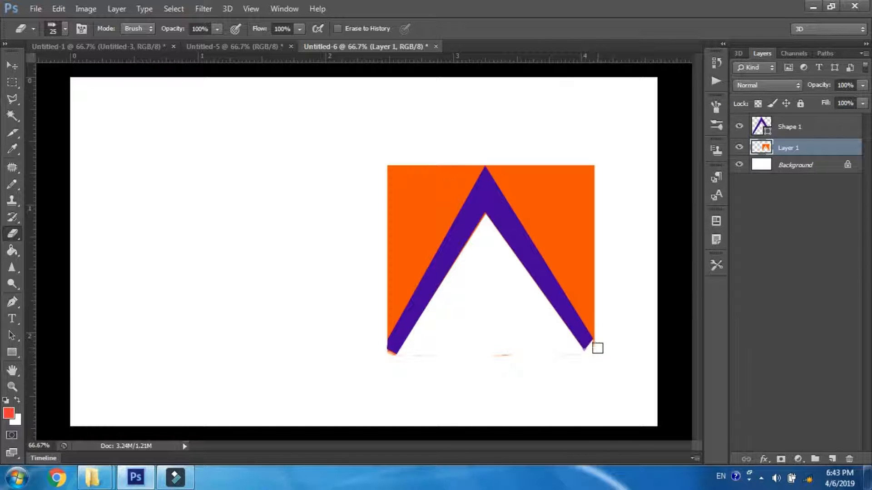
{"action": "mouse_move", "coordinate": [467, 389]}
{"action": "left_mouse_down"}
{"action": "mouse_move", "coordinate": [488, 361]}
{"action": "mouse_move", "coordinate": [458, 359]}
{"action": "mouse_move", "coordinate": [576, 350]}
{"action": "mouse_move", "coordinate": [413, 354]}
{"action": "left_mouse_up"}
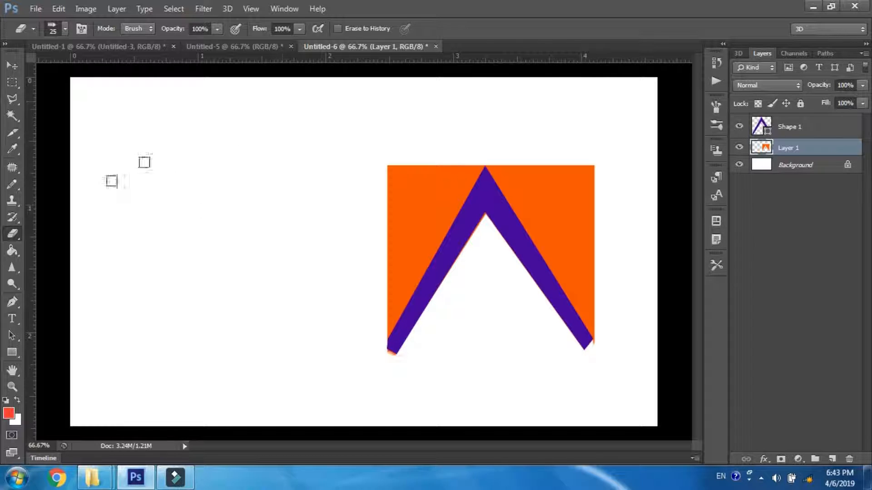
Step: Draw a curved, tapering swoosh about 674 by 164 px left of the logo with the Pen tool, with purple stroke and fill
{"action": "left_click", "coordinate": [12, 302]}
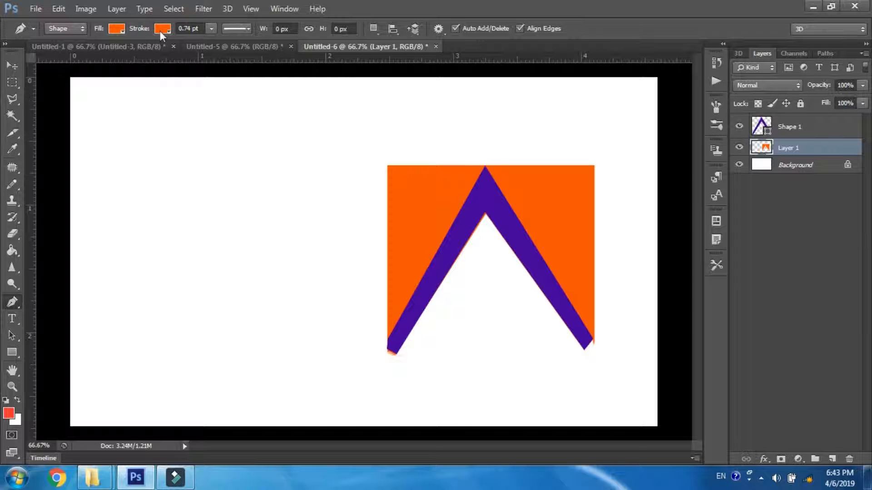
{"action": "left_click", "coordinate": [173, 297]}
{"action": "left_click", "coordinate": [116, 28]}
{"action": "left_click", "coordinate": [63, 53]}
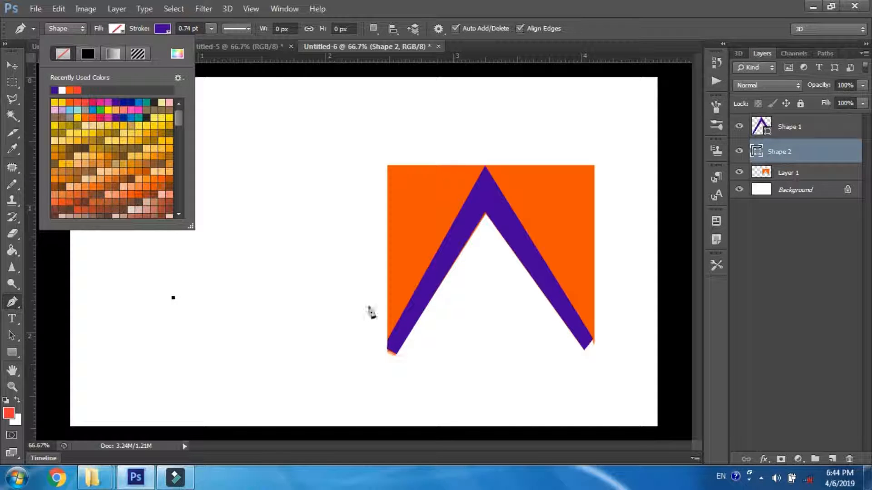
{"action": "left_click", "coordinate": [371, 312]}
{"action": "left_click_drag", "start_coordinate": [400, 295], "coordinate": [534, 374]}
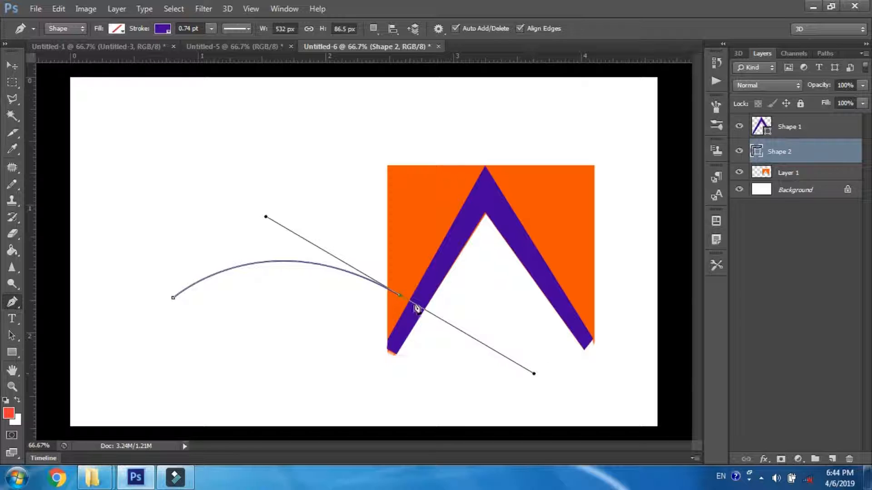
{"action": "left_click", "coordinate": [404, 298]}
{"action": "left_click", "coordinate": [381, 312]}
{"action": "left_click_drag", "start_coordinate": [173, 297], "coordinate": [32, 353]}
{"action": "left_click", "coordinate": [122, 31]}
{"action": "left_click", "coordinate": [54, 91]}
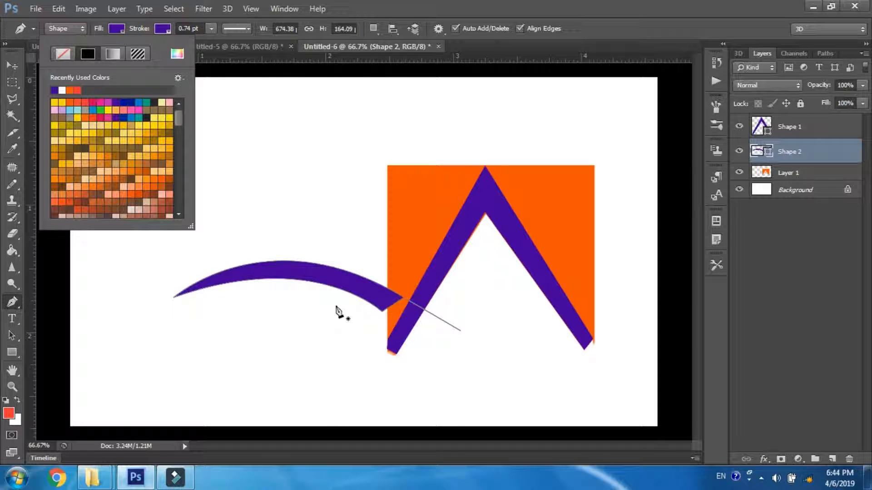
Step: Move the Shape 2 swoosh onto the lower ends of the purple inverted V
{"action": "left_click", "coordinate": [809, 157]}
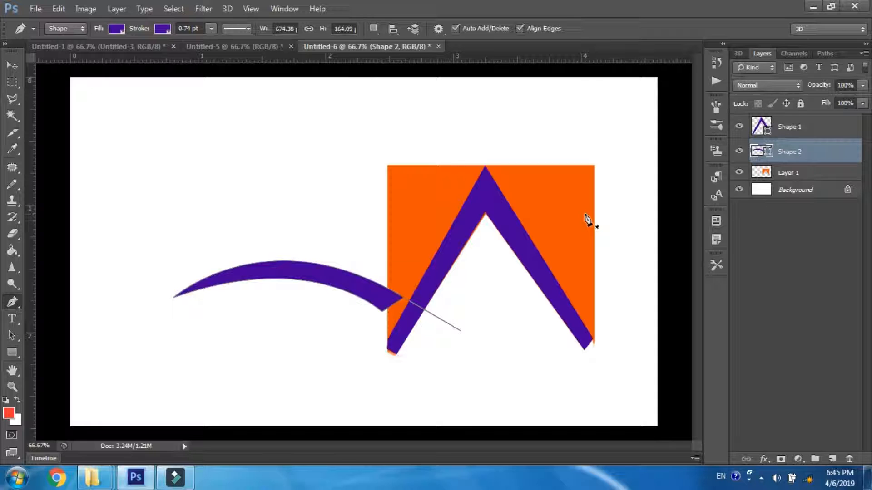
{"action": "key", "text": "ctrl+t"}
{"action": "mouse_move", "coordinate": [370, 331]}
{"action": "left_mouse_down"}
{"action": "mouse_move", "coordinate": [418, 321]}
{"action": "mouse_move", "coordinate": [543, 382]}
{"action": "mouse_move", "coordinate": [536, 403]}
{"action": "left_mouse_up"}
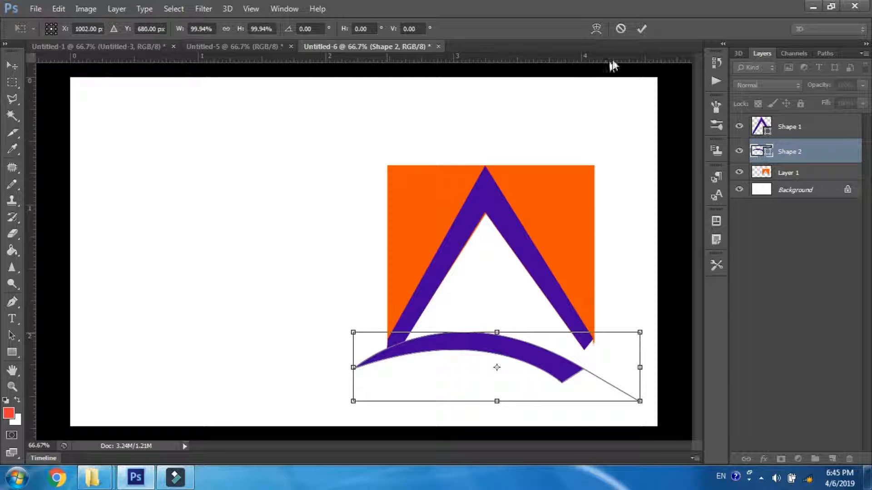
{"action": "left_click", "coordinate": [641, 29]}
Step: Rasterize the swoosh and erase the thin line trailing from its right end
{"action": "left_click", "coordinate": [12, 234]}
{"action": "left_click", "coordinate": [595, 380]}
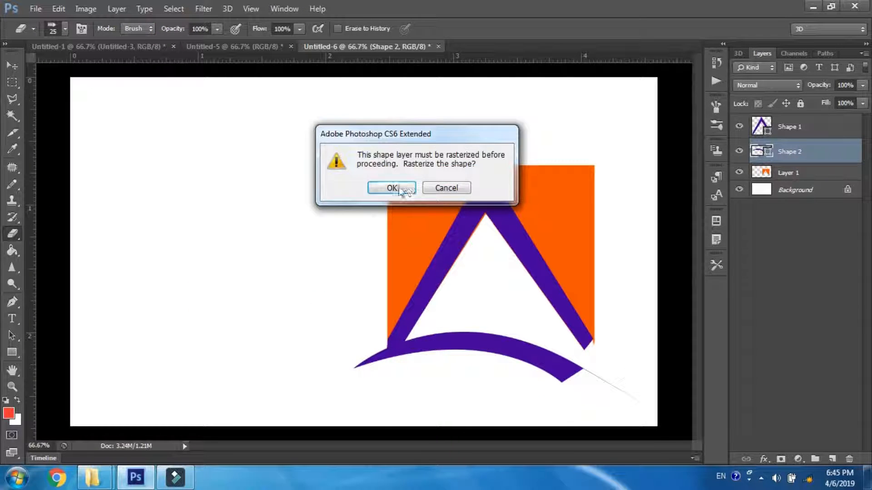
{"action": "left_click", "coordinate": [388, 189]}
{"action": "mouse_move", "coordinate": [611, 385]}
{"action": "left_mouse_down"}
{"action": "mouse_move", "coordinate": [527, 368]}
{"action": "mouse_move", "coordinate": [549, 300]}
{"action": "mouse_move", "coordinate": [550, 320]}
{"action": "mouse_move", "coordinate": [552, 308]}
{"action": "left_mouse_up"}
Step: Place the swoosh as the crossbar of the A, stretch its height to 126.49% and rotate it 2.97°
{"action": "key", "text": "ctrl+t"}
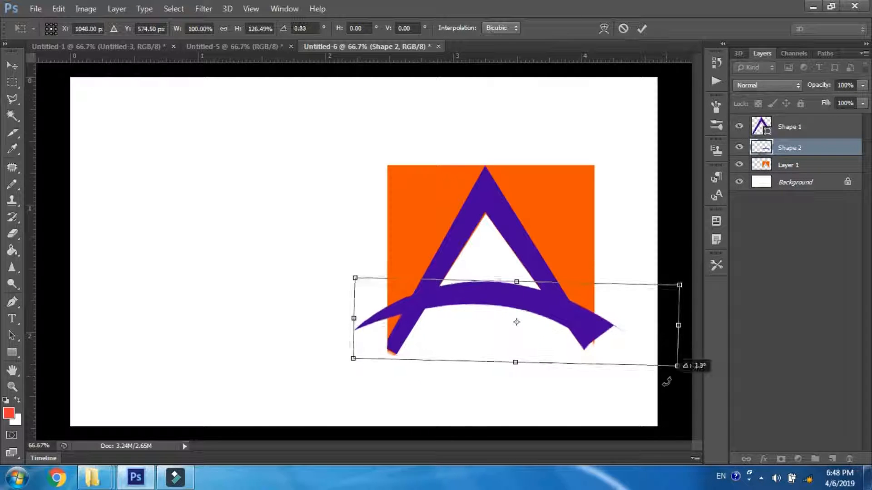
{"action": "left_click_drag", "start_coordinate": [671, 368], "coordinate": [666, 371]}
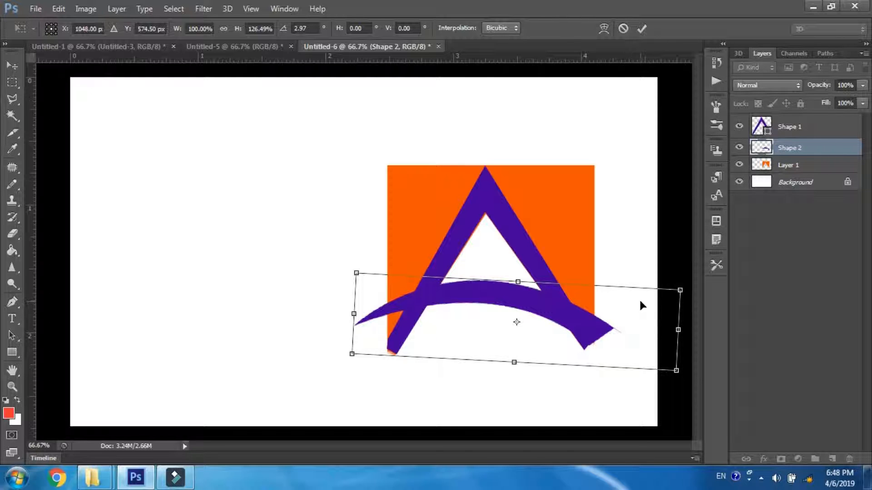
{"action": "left_click", "coordinate": [641, 30]}
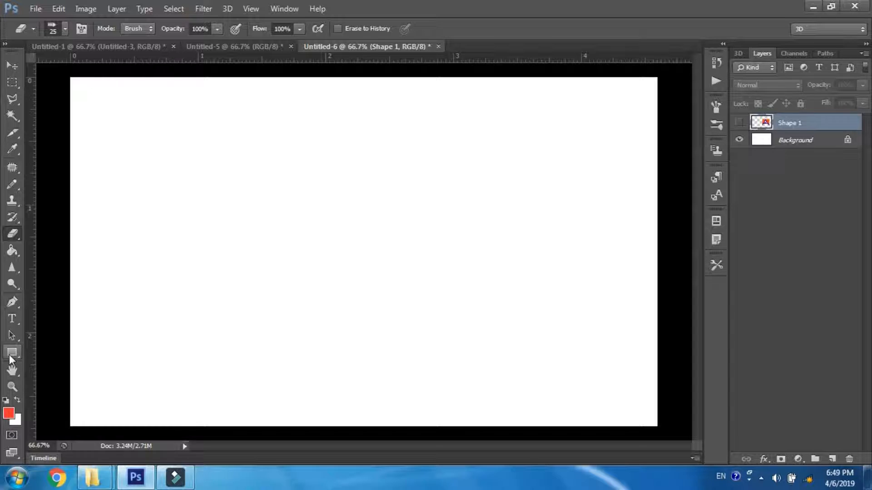
Step: Draw a rounded rectangle about 606 by 546 px with an 80 px radius in the canvas centre and fill it purple
{"action": "left_click_drag", "start_coordinate": [9, 355], "coordinate": [31, 362]}
{"action": "left_click_drag", "start_coordinate": [282, 121], "coordinate": [540, 352]}
{"action": "left_click", "coordinate": [169, 28]}
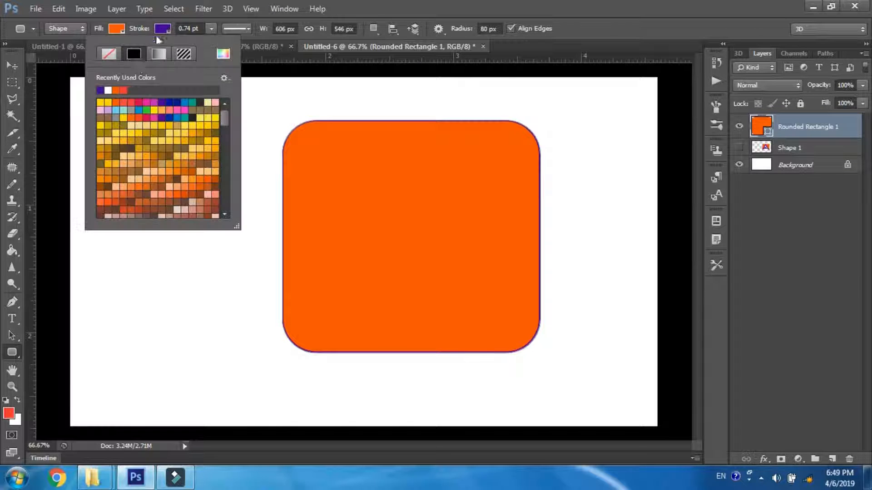
{"action": "left_click", "coordinate": [118, 31]}
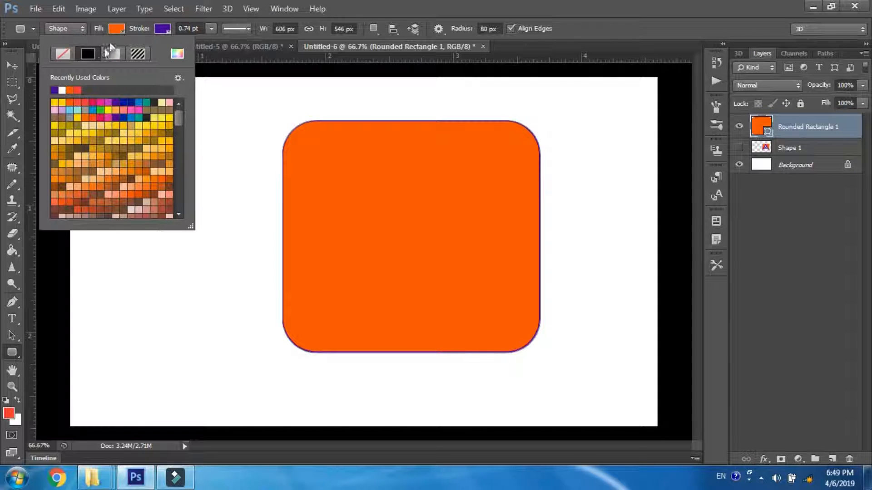
{"action": "left_click", "coordinate": [55, 90]}
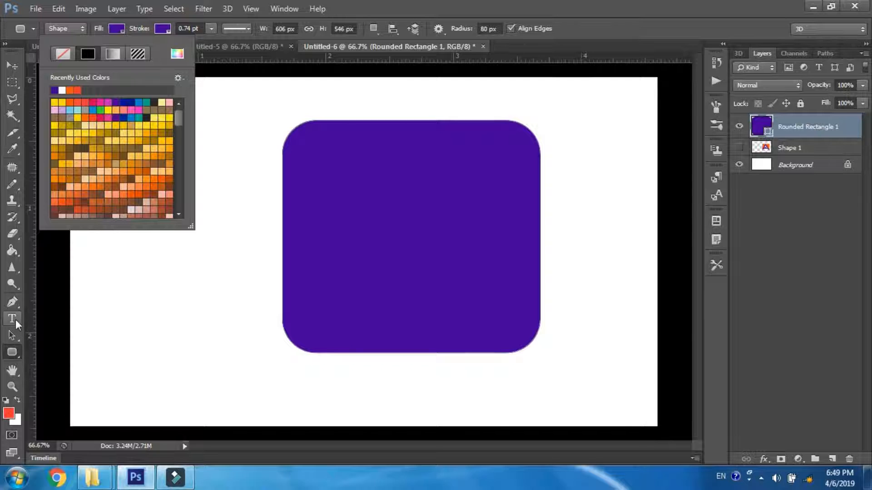
Step: Start a Pen shape on the left edge of the purple rounded rectangle, with no fill and a white stroke
{"action": "left_click", "coordinate": [12, 302]}
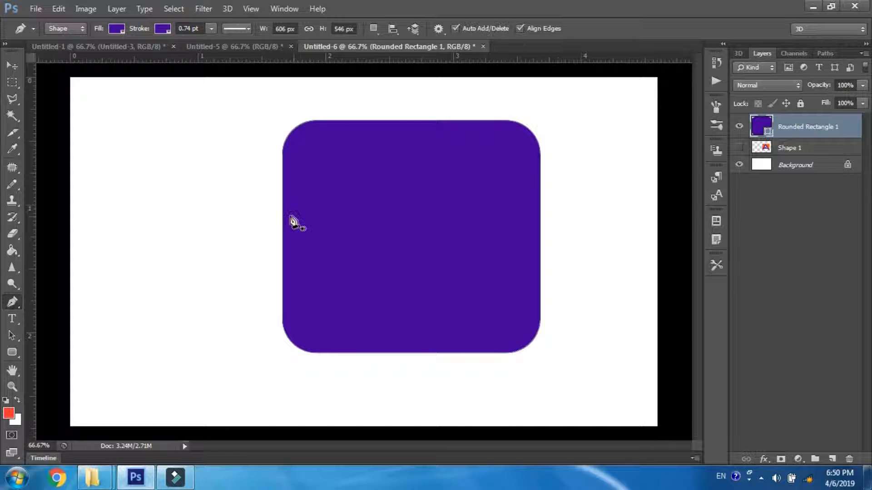
{"action": "left_click", "coordinate": [283, 211]}
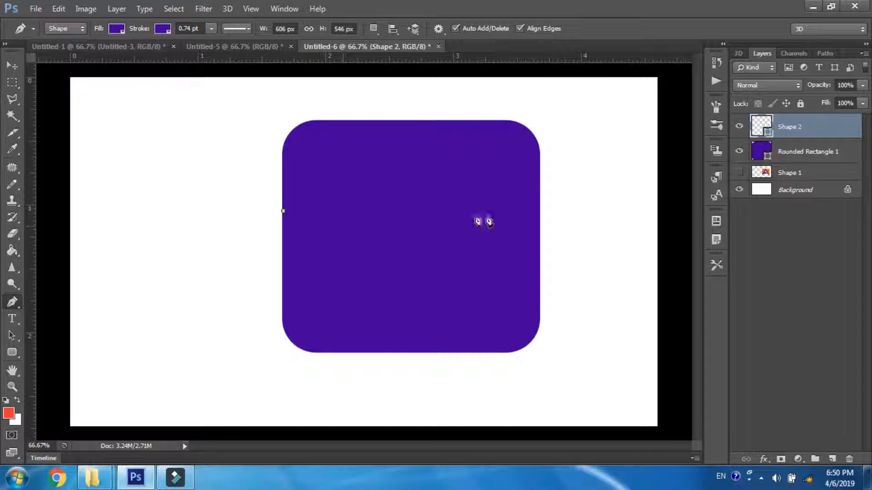
{"action": "left_click", "coordinate": [121, 32]}
{"action": "left_click", "coordinate": [66, 53]}
{"action": "left_click", "coordinate": [160, 30]}
{"action": "left_click", "coordinate": [100, 90]}
Step: Outline the lower part of the purple rectangle with curved bottom corners, about 603 by 333 px, and fill the closed shape white
{"action": "left_click", "coordinate": [540, 211]}
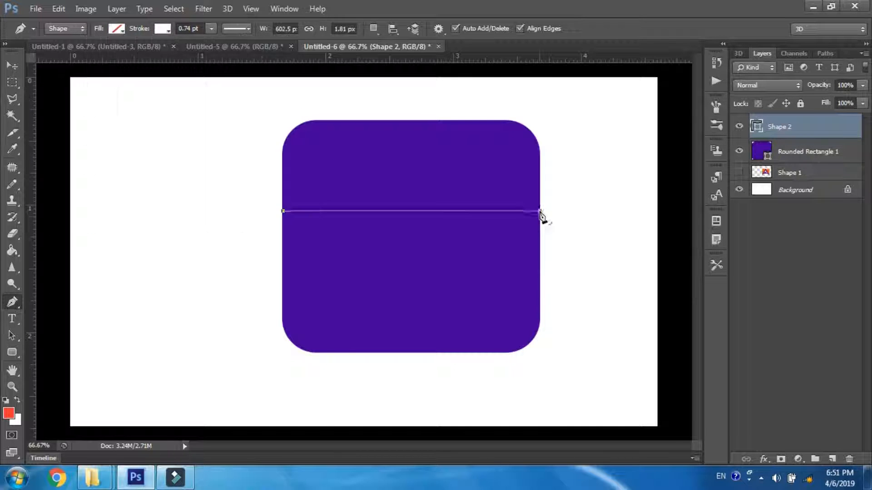
{"action": "left_click", "coordinate": [539, 319]}
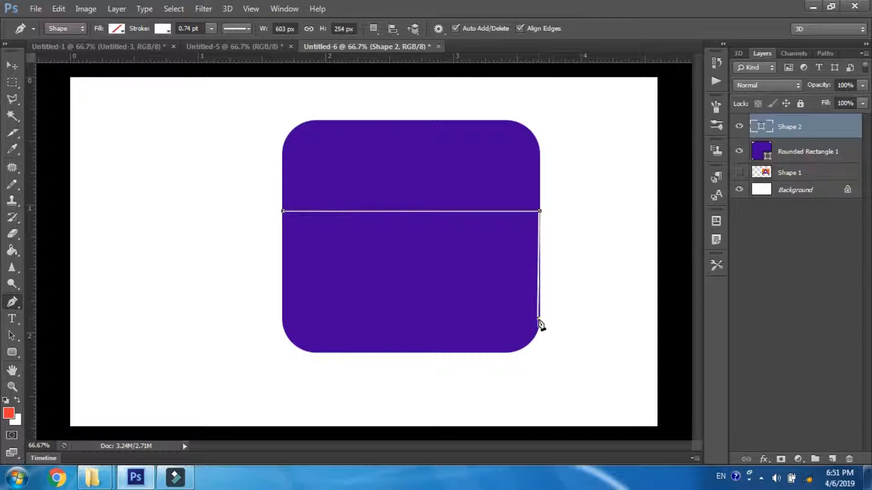
{"action": "left_click_drag", "start_coordinate": [494, 352], "coordinate": [451, 352]}
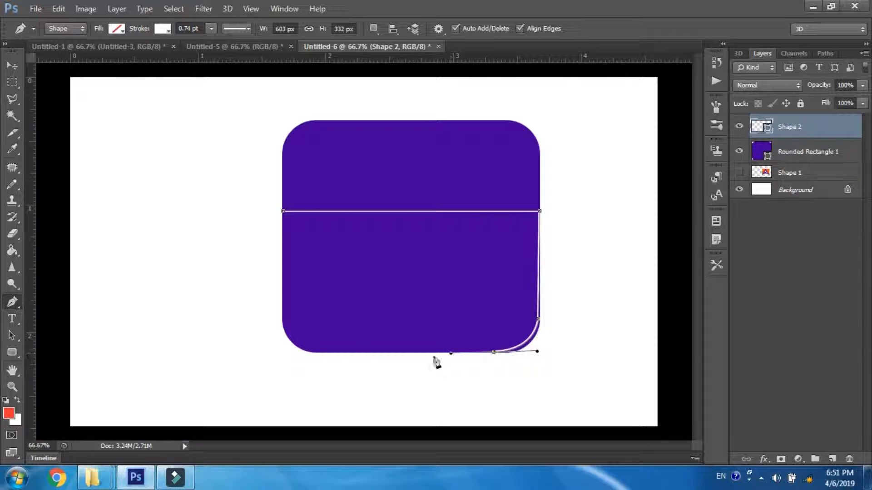
{"action": "left_click", "coordinate": [316, 352]}
{"action": "left_click_drag", "start_coordinate": [284, 349], "coordinate": [283, 257]}
{"action": "left_click", "coordinate": [282, 210]}
{"action": "left_click", "coordinate": [119, 29]}
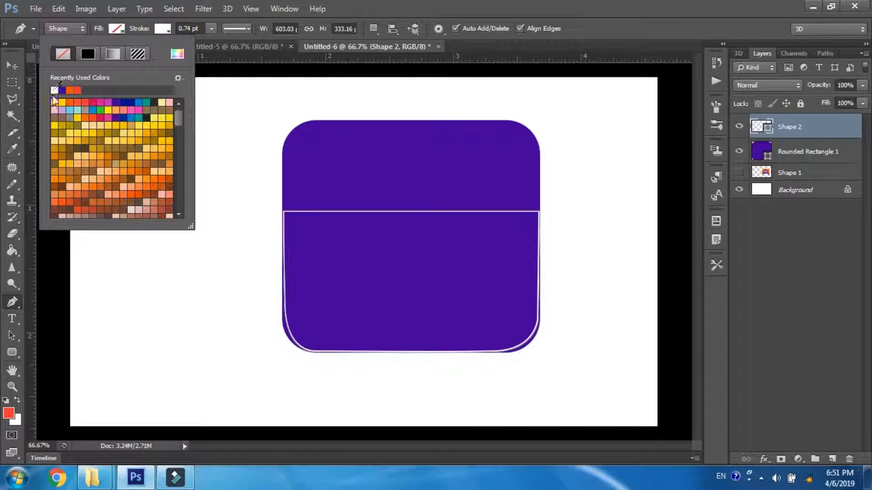
{"action": "left_click", "coordinate": [55, 90]}
Step: Scale the white Shape 2 to 98.34% width about its centre and nudge it up to Y 475.50 px
{"action": "left_click", "coordinate": [770, 131]}
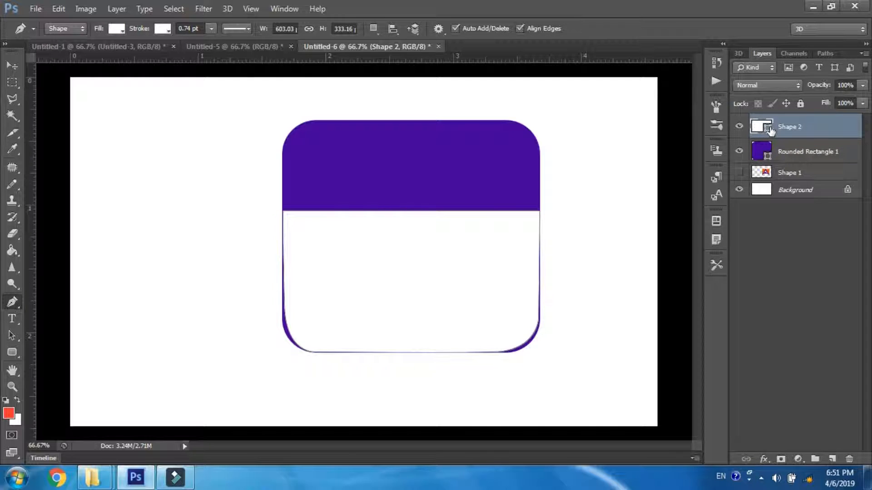
{"action": "key", "text": "ctrl+t"}
{"action": "key", "text": "Down"}
{"action": "key", "text": "Down"}
{"action": "key", "text": "Up"}
{"action": "key", "text": "Up"}
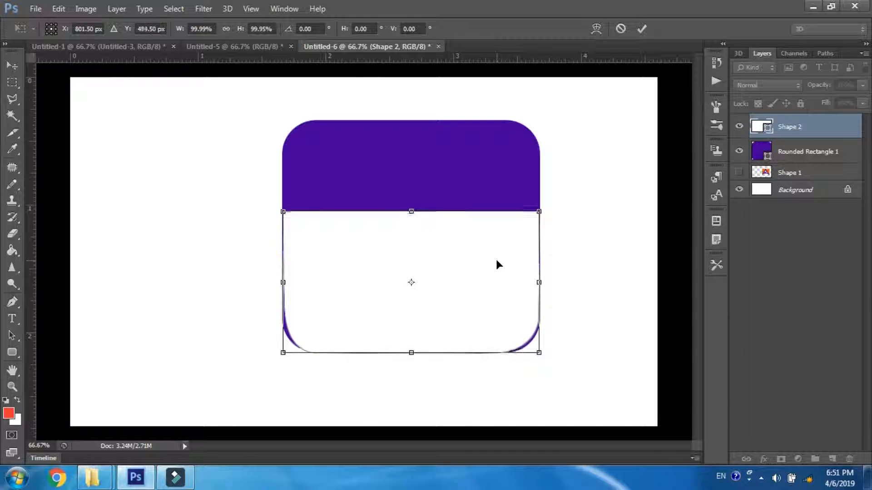
{"action": "key", "text": "Left"}
{"action": "key", "text": "Left"}
{"action": "left_click_drag", "start_coordinate": [537, 282], "coordinate": [530, 281]}
{"action": "key", "text": "Right"}
{"action": "key", "text": "Right"}
{"action": "key", "text": "Up"}
{"action": "key", "text": "Up"}
{"action": "key", "text": "Up"}
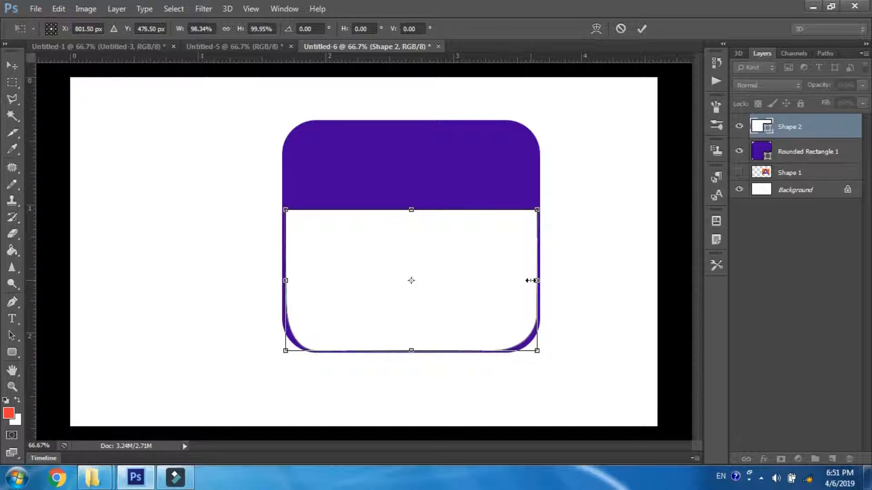
{"action": "left_click", "coordinate": [642, 30]}
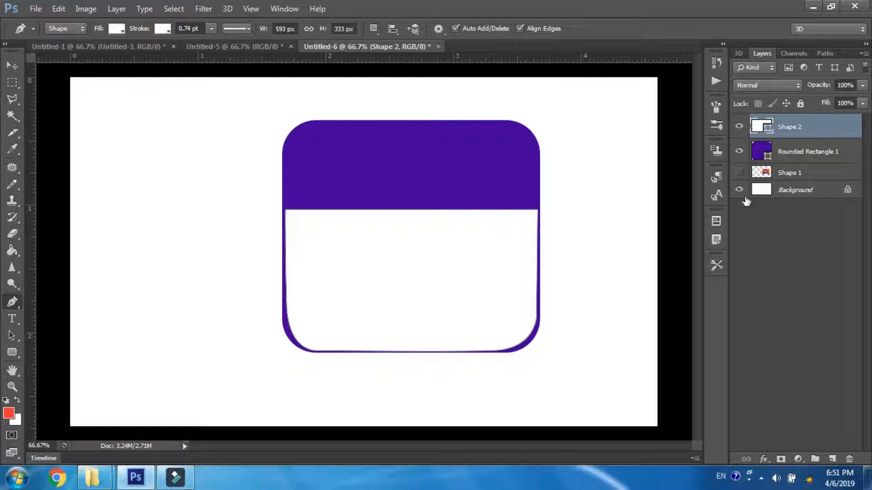
Step: Give Shape 2 a Bevel & Emboss effect in Pillow Emboss style with 235% depth and a slightly adjusted size
{"action": "double_click", "coordinate": [833, 132]}
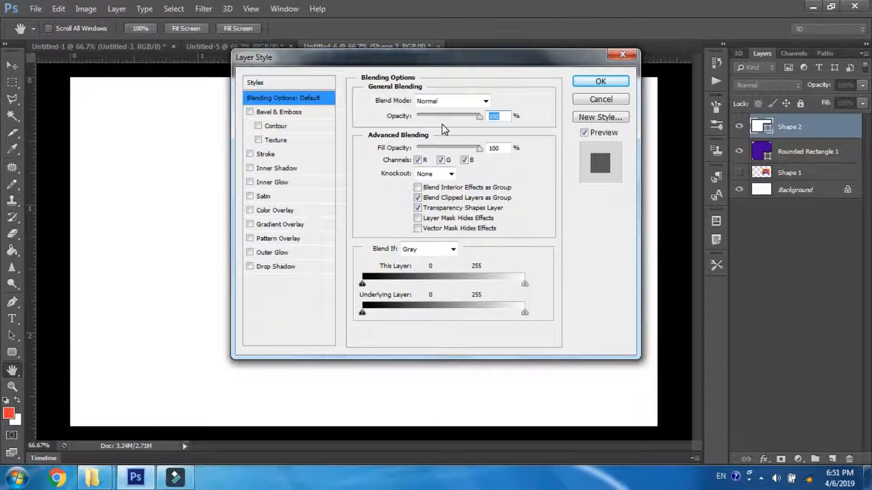
{"action": "left_click", "coordinate": [272, 112]}
{"action": "left_click_drag", "start_coordinate": [417, 59], "coordinate": [645, 48]}
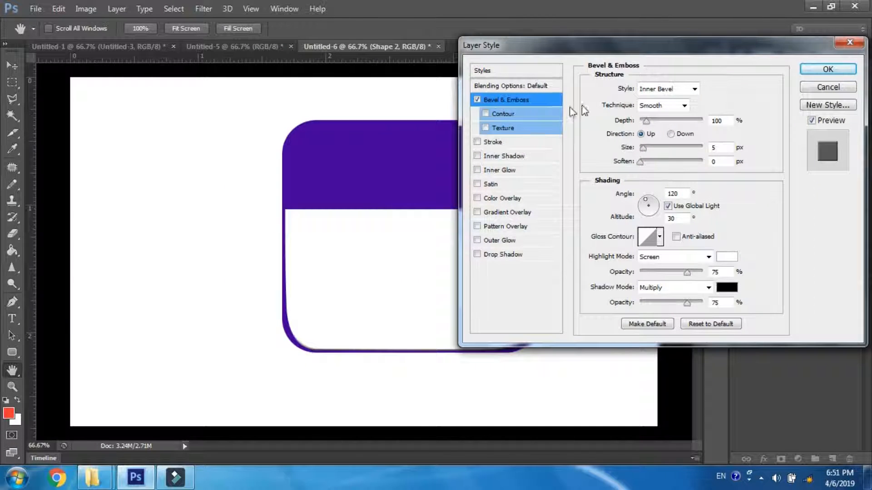
{"action": "left_click", "coordinate": [685, 89]}
{"action": "left_click", "coordinate": [672, 135]}
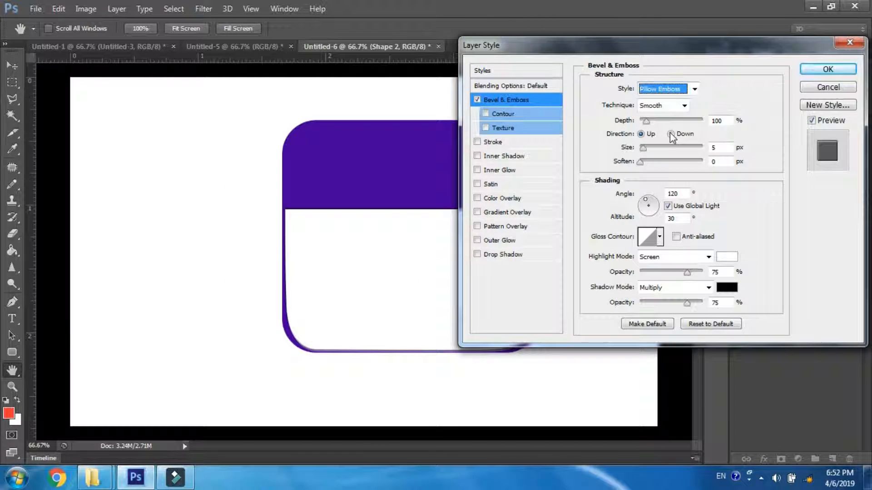
{"action": "mouse_move", "coordinate": [646, 121]}
{"action": "left_mouse_down"}
{"action": "mouse_move", "coordinate": [655, 121]}
{"action": "mouse_move", "coordinate": [654, 152]}
{"action": "mouse_move", "coordinate": [644, 149]}
{"action": "left_mouse_up"}
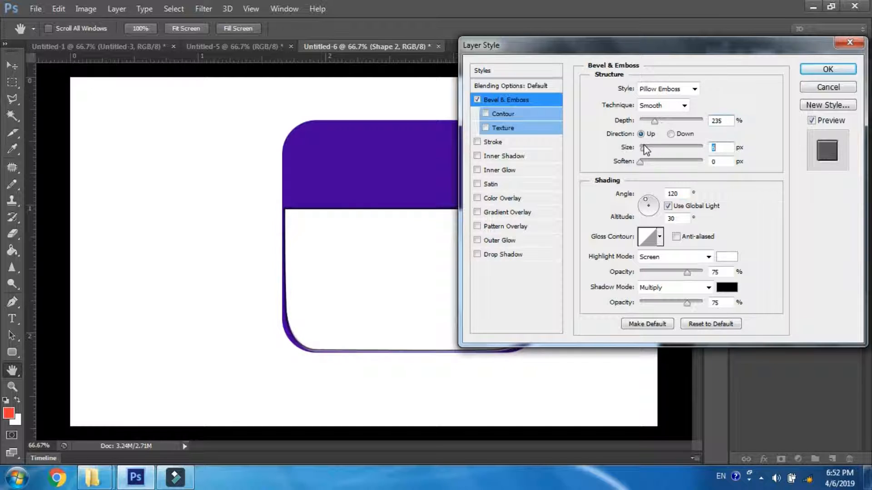
{"action": "left_click", "coordinate": [512, 142]}
{"action": "left_click", "coordinate": [476, 142]}
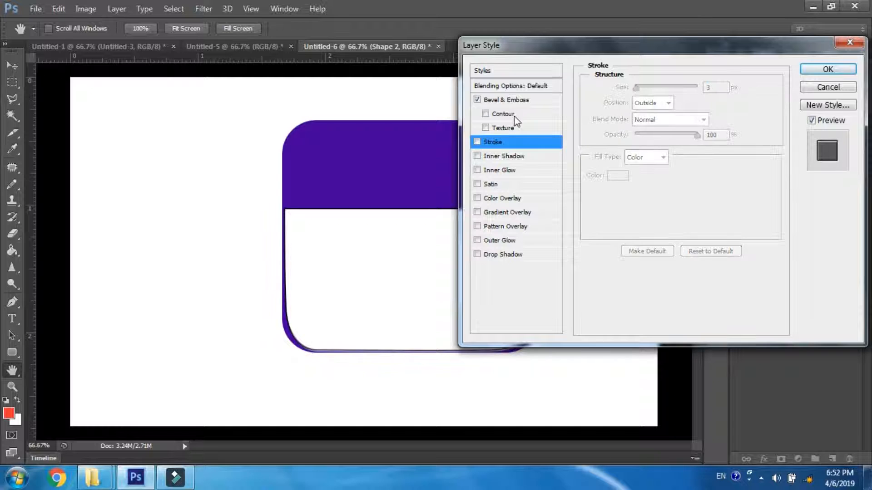
{"action": "left_click", "coordinate": [485, 114]}
{"action": "left_click", "coordinate": [486, 114]}
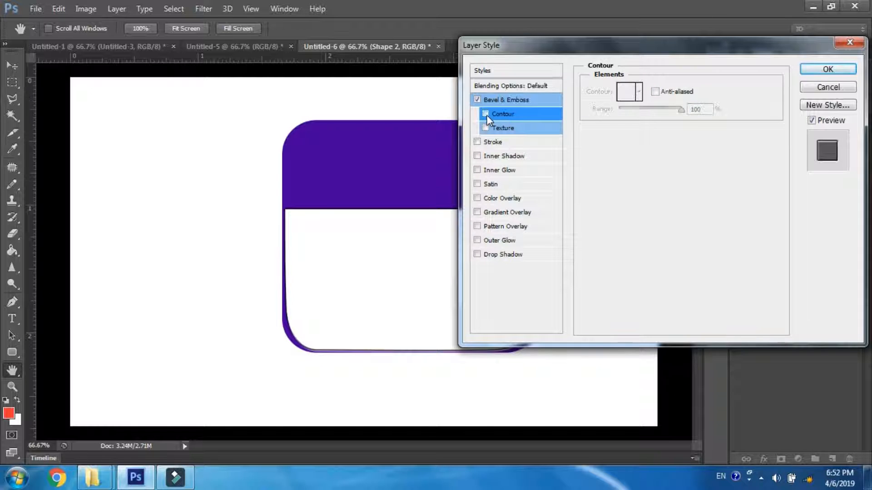
Step: Add a Texture to Shape 2's bevel, reduce the texture scale strongly and apply the layer style
{"action": "left_click", "coordinate": [515, 130]}
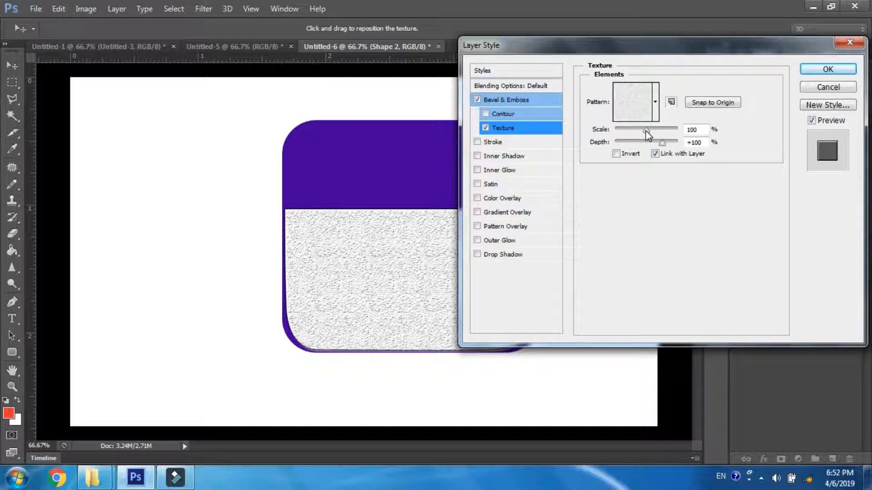
{"action": "left_click_drag", "start_coordinate": [646, 131], "coordinate": [621, 129]}
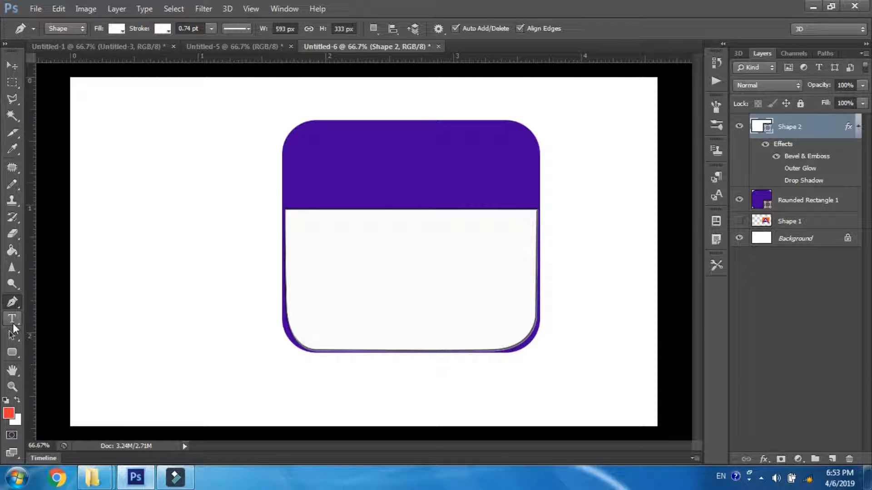
Step: Add the text "my" in 72 pt Bell MT and move it down onto the purple band
{"action": "left_click", "coordinate": [13, 323]}
{"action": "left_click", "coordinate": [349, 154]}
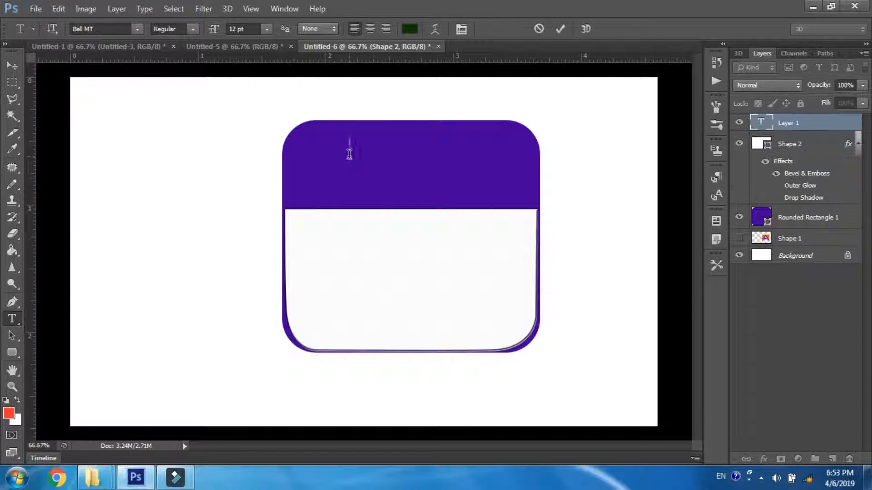
{"action": "left_click", "coordinate": [266, 28]}
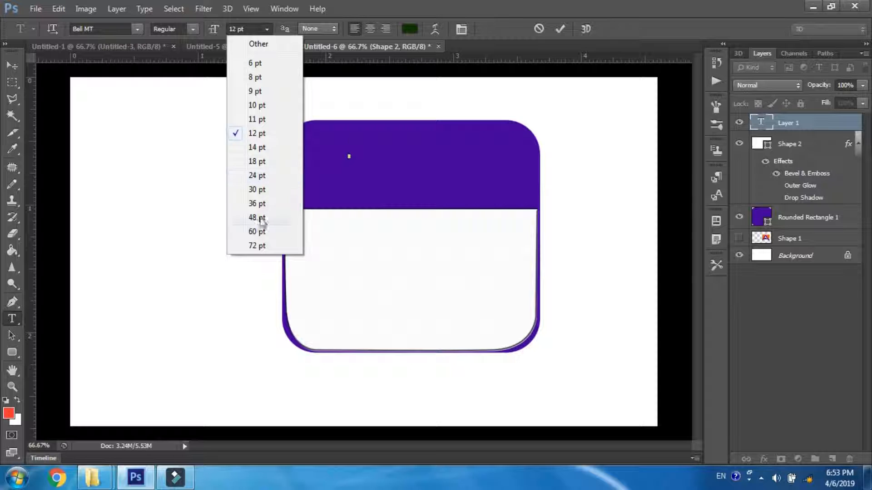
{"action": "left_click", "coordinate": [259, 245]}
{"action": "type", "text": "my"}
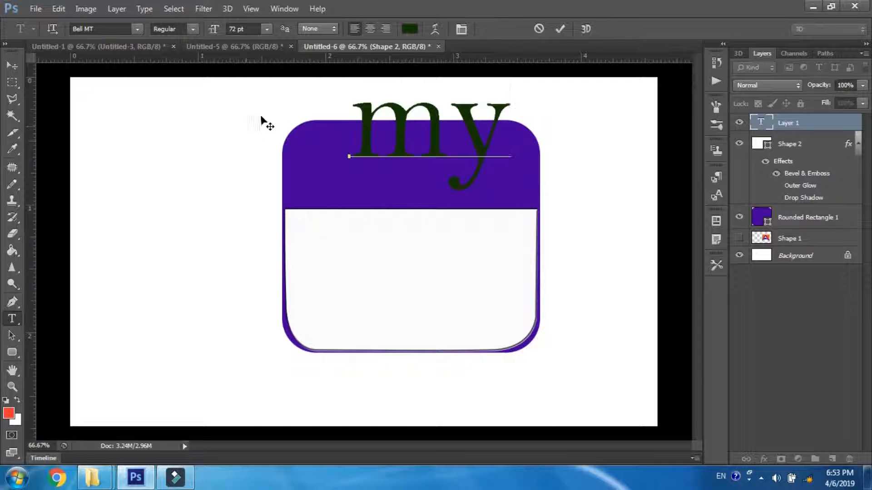
{"action": "left_click_drag", "start_coordinate": [443, 208], "coordinate": [427, 257]}
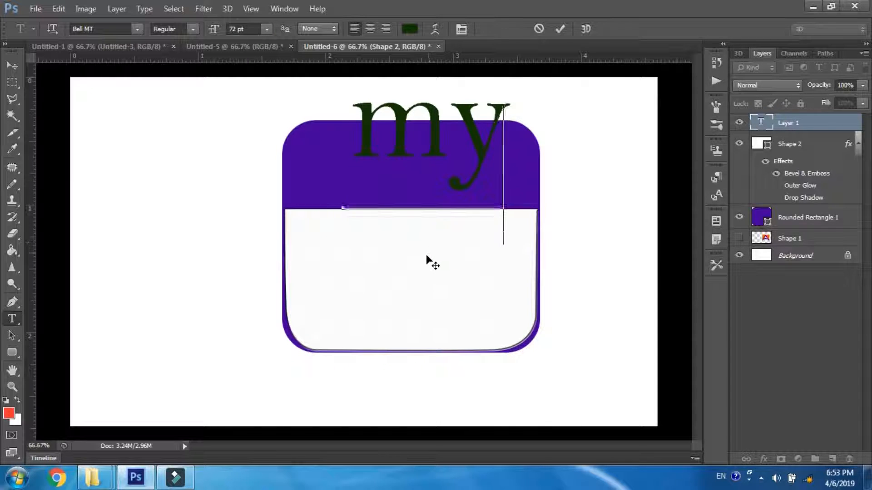
Step: Recolour the "my" text to off-white eff4ec and commit the text
{"action": "left_click_drag", "start_coordinate": [342, 182], "coordinate": [488, 182]}
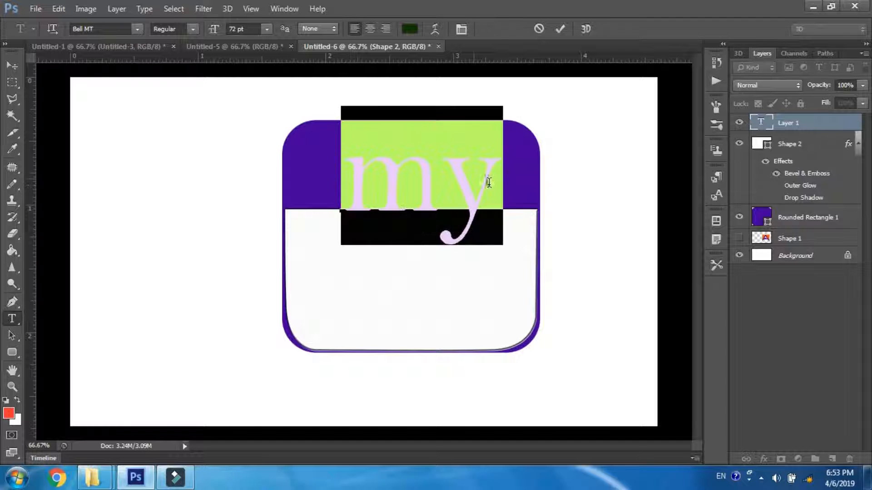
{"action": "left_click", "coordinate": [418, 31]}
{"action": "left_click", "coordinate": [540, 222]}
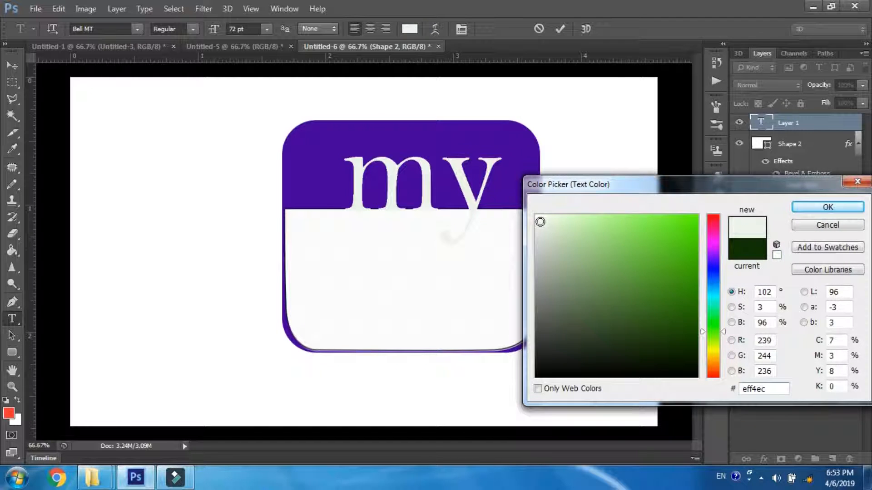
{"action": "left_click", "coordinate": [795, 212]}
{"action": "left_click", "coordinate": [560, 30]}
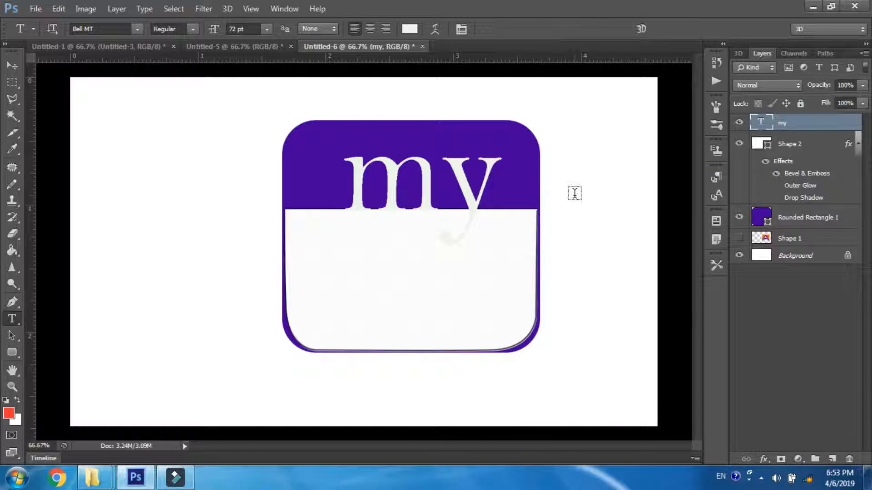
Step: Show the Shape 1 emblem, move its layer above the "my" text and place the emblem in the white area
{"action": "left_click", "coordinate": [858, 143]}
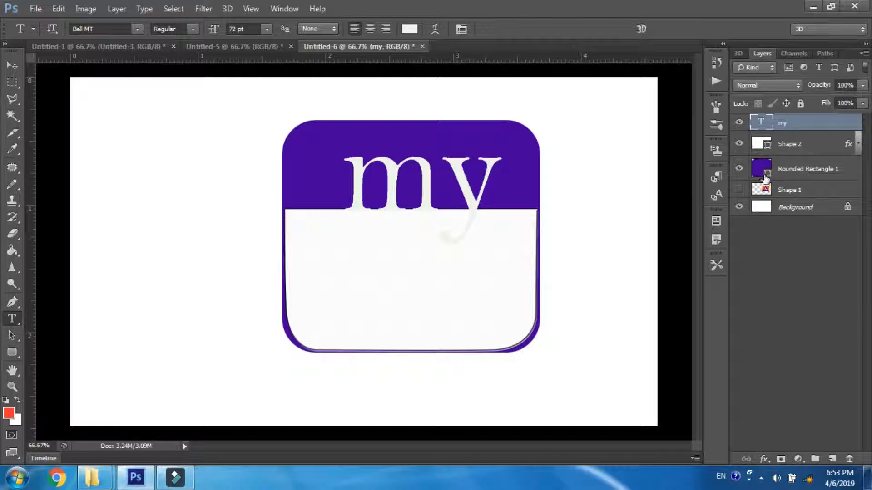
{"action": "left_click", "coordinate": [739, 190]}
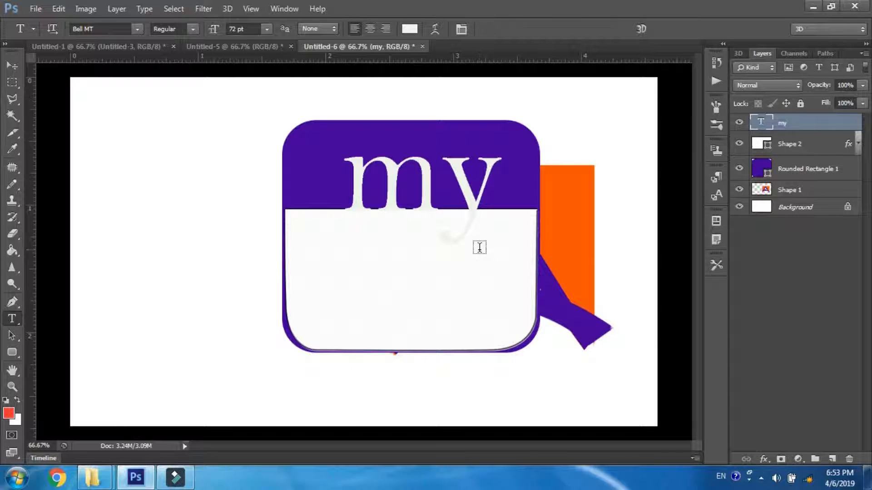
{"action": "left_click_drag", "start_coordinate": [811, 190], "coordinate": [810, 153]}
{"action": "mouse_move", "coordinate": [813, 122]}
{"action": "left_mouse_down"}
{"action": "mouse_move", "coordinate": [817, 168]}
{"action": "mouse_move", "coordinate": [817, 122]}
{"action": "left_mouse_up"}
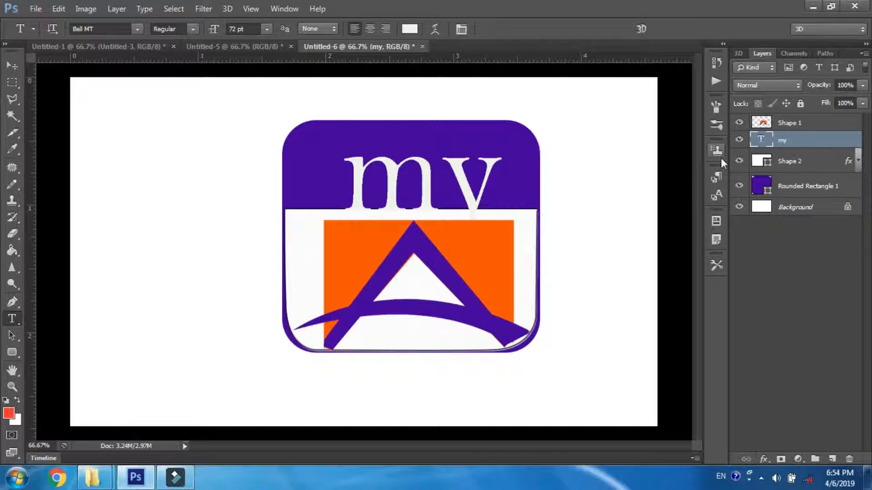
Step: Nudge the "my" text right and down to X 829.21 px, Y 232.10 px, and move its layer above Shape 1
{"action": "key", "text": "ctrl+t"}
{"action": "key", "text": "Right"}
{"action": "key", "text": "Right"}
{"action": "key", "text": "Right"}
{"action": "key", "text": "Down"}
{"action": "key", "text": "Down"}
{"action": "key", "text": "Down"}
{"action": "key", "text": "Down"}
{"action": "key", "text": "Down"}
{"action": "key", "text": "Down"}
{"action": "key", "text": "Down"}
{"action": "key", "text": "Down"}
{"action": "key", "text": "Down"}
{"action": "key", "text": "Down"}
{"action": "key", "text": "Down"}
{"action": "key", "text": "Down"}
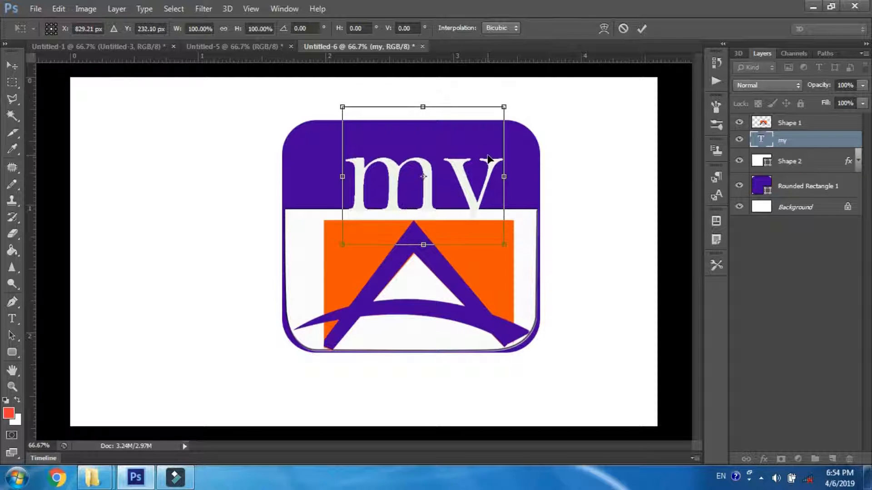
{"action": "left_click", "coordinate": [641, 29]}
{"action": "left_click_drag", "start_coordinate": [813, 140], "coordinate": [814, 119]}
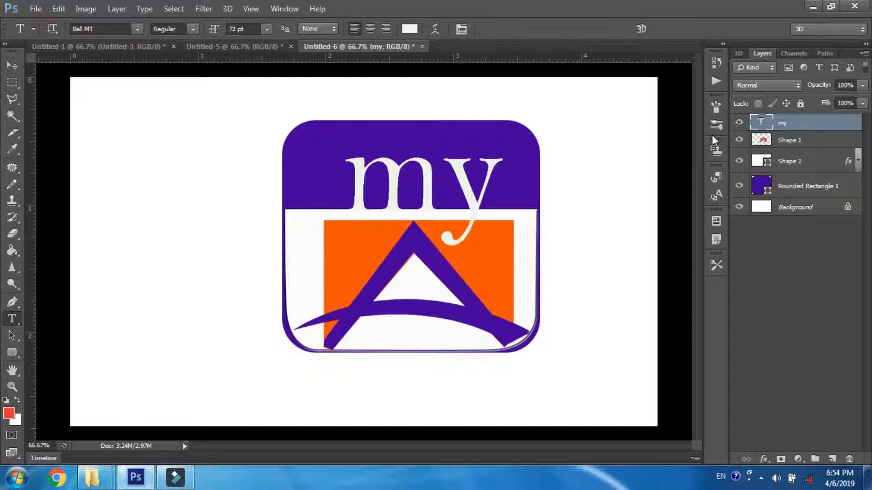